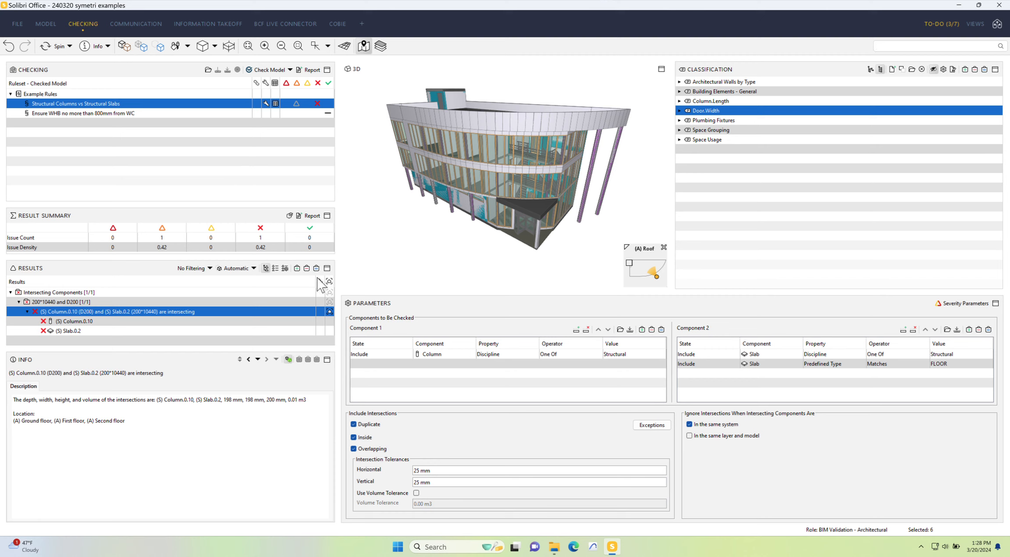
# - Compare the parameters of both example rules, leaving the rule "Ensure WHB no more than 800mm from WC" selected
pyautogui.click(70, 114)
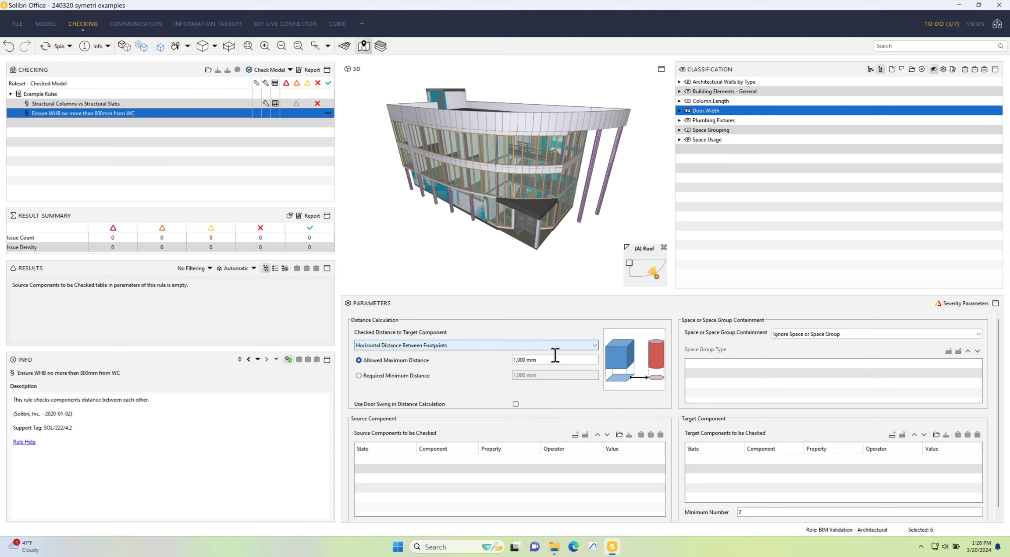
pyautogui.click(120, 104)
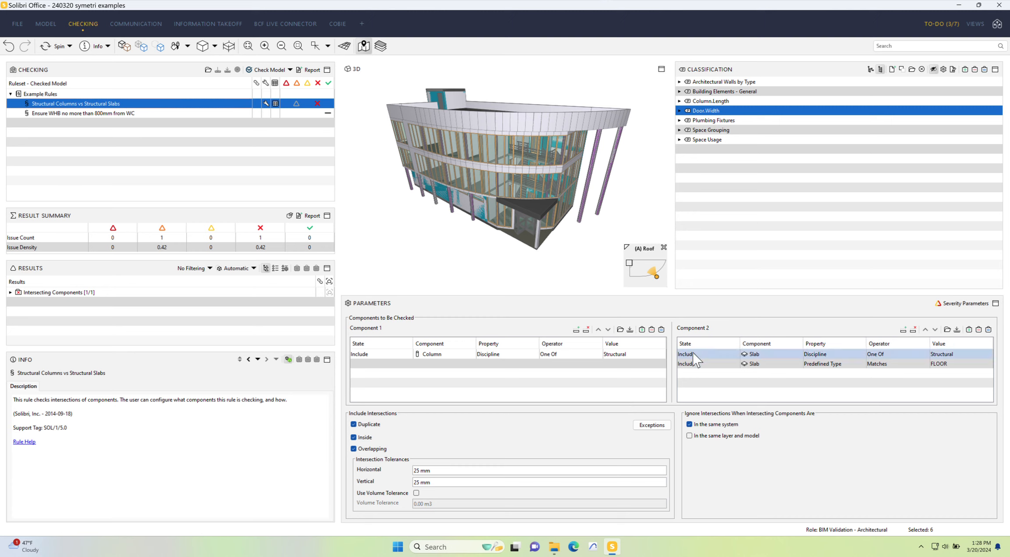
pyautogui.click(144, 113)
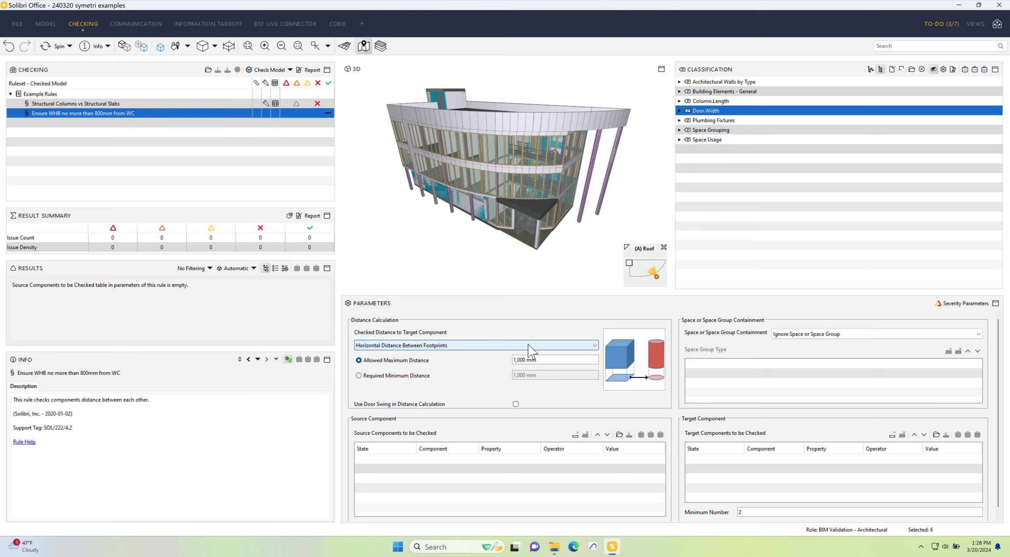
# - Try the distance methods Shortest Distance Between Shapes, Directly Above and Directly Below with Bottom To Top surfaces, and return to Horizontal Distance Between Footprints
pyautogui.click(448, 346)
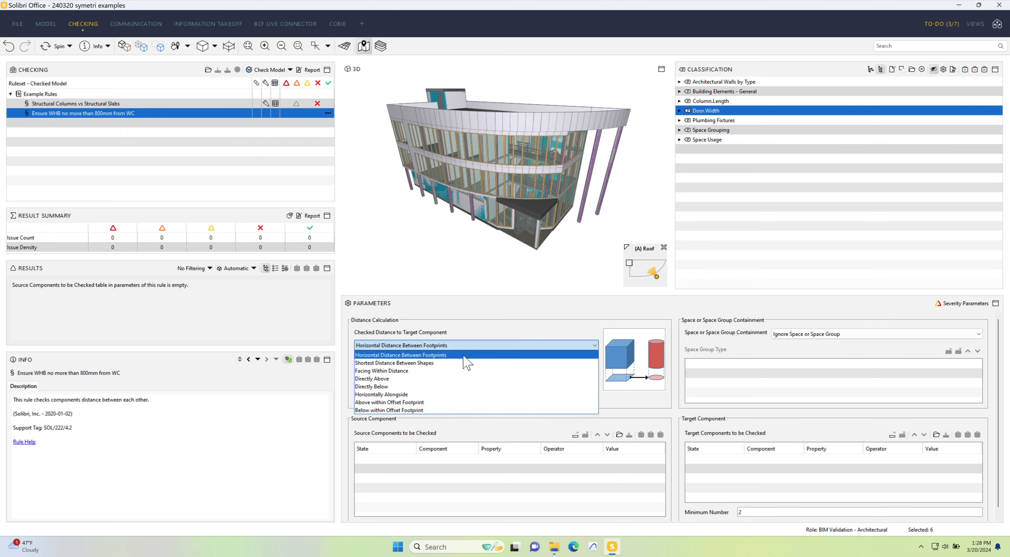
pyautogui.click(427, 363)
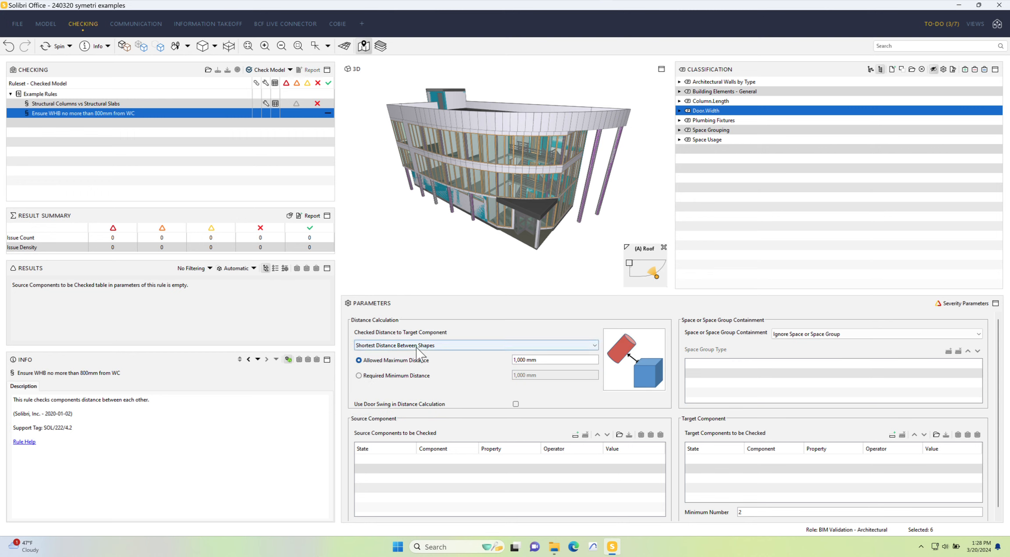
pyautogui.click(417, 347)
pyautogui.click(409, 379)
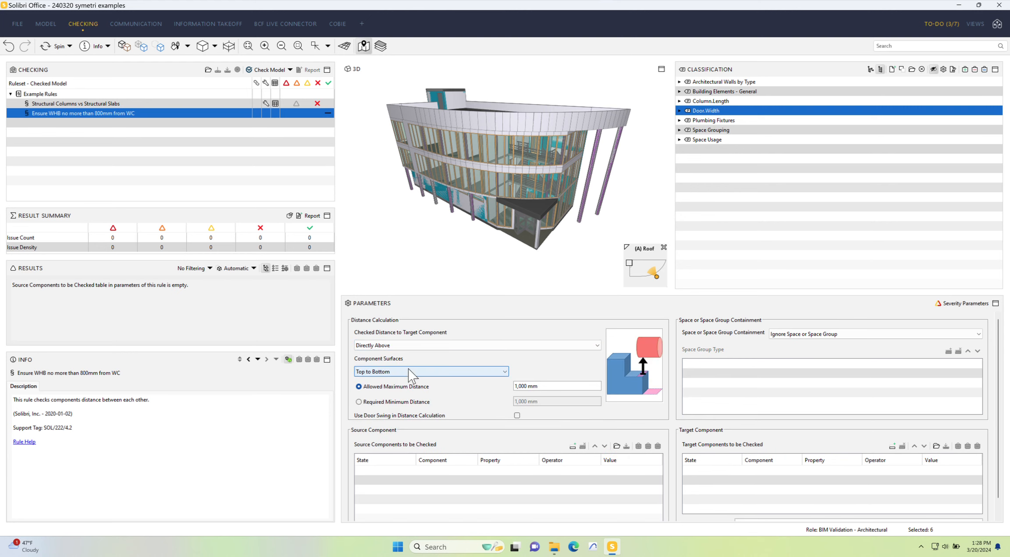
pyautogui.click(410, 345)
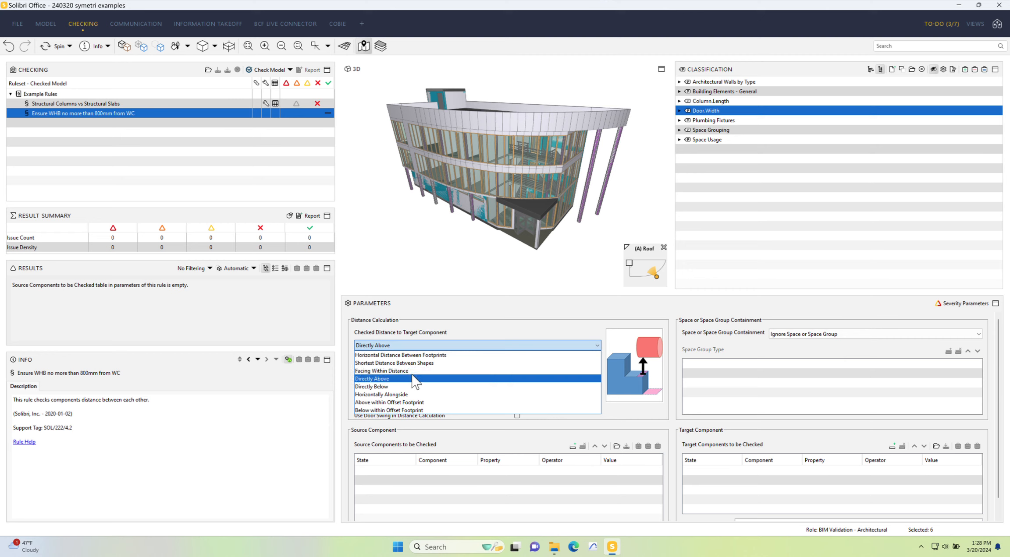
pyautogui.click(413, 387)
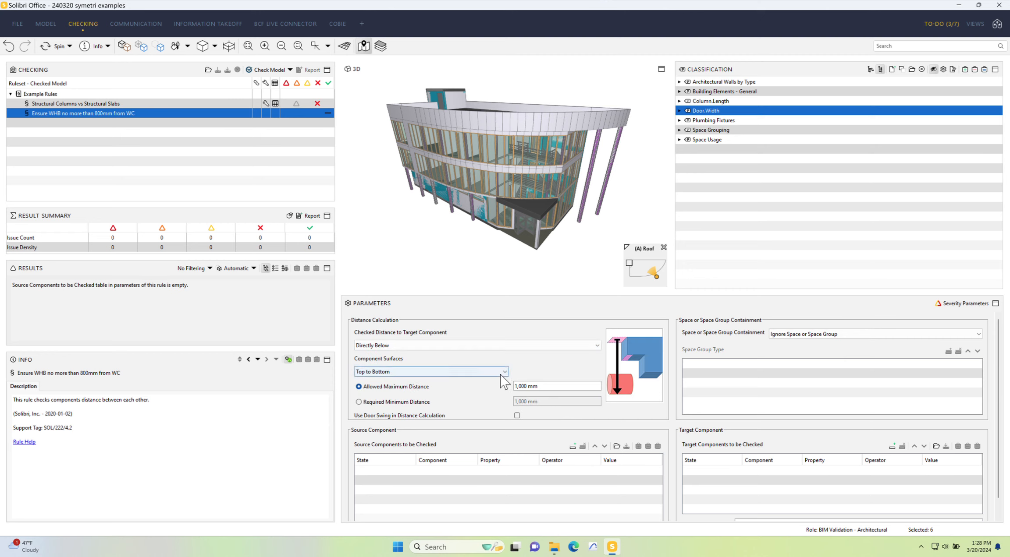
pyautogui.click(416, 376)
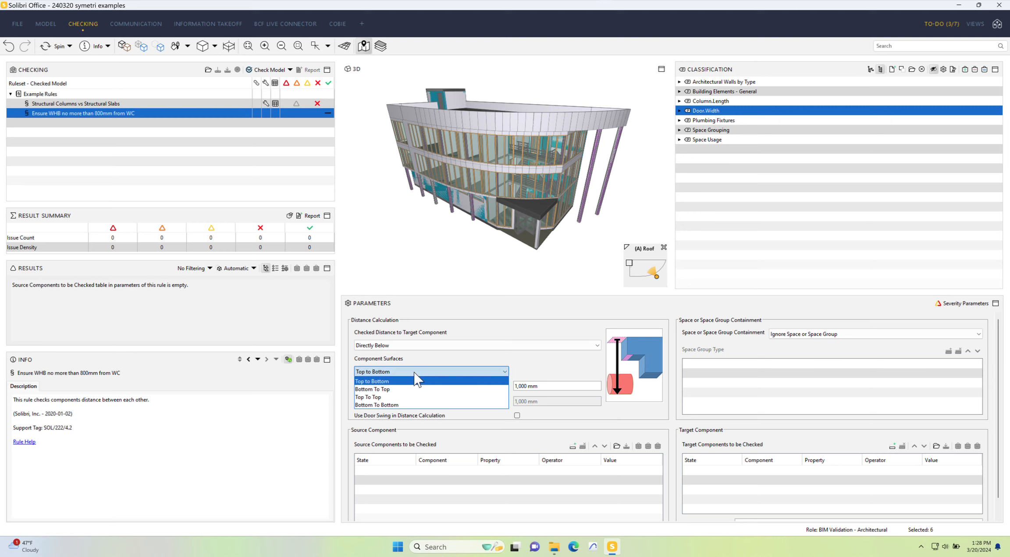
pyautogui.click(406, 389)
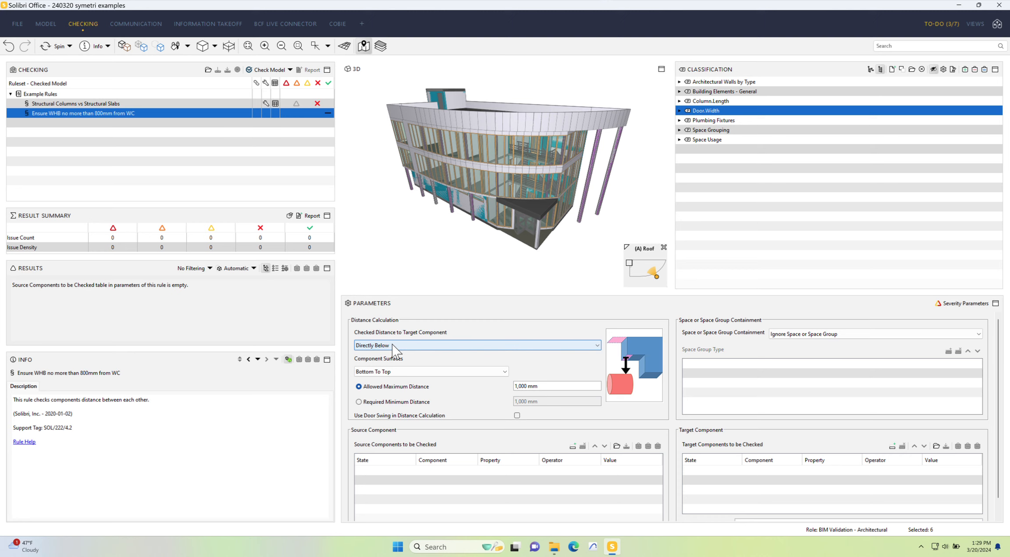
pyautogui.click(355, 347)
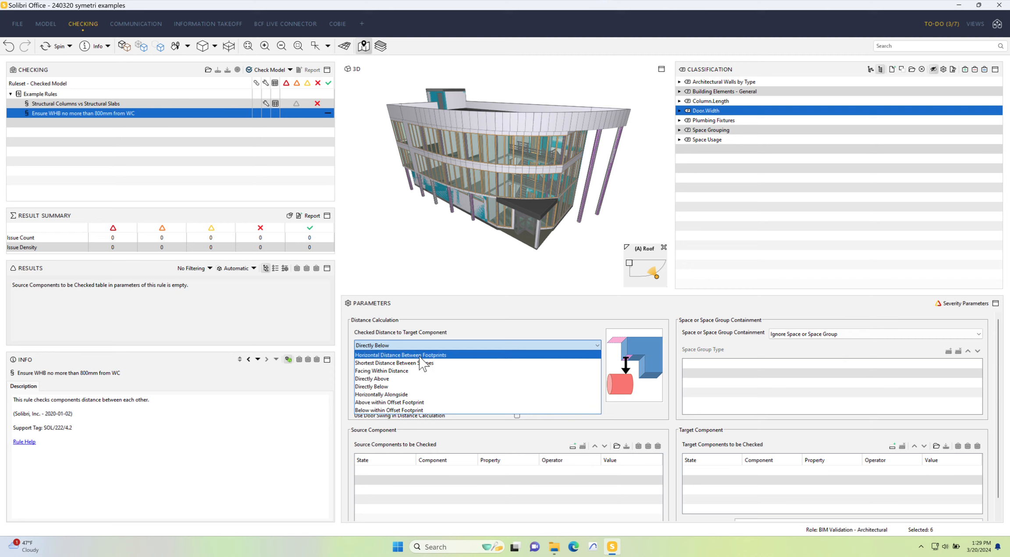
pyautogui.click(392, 356)
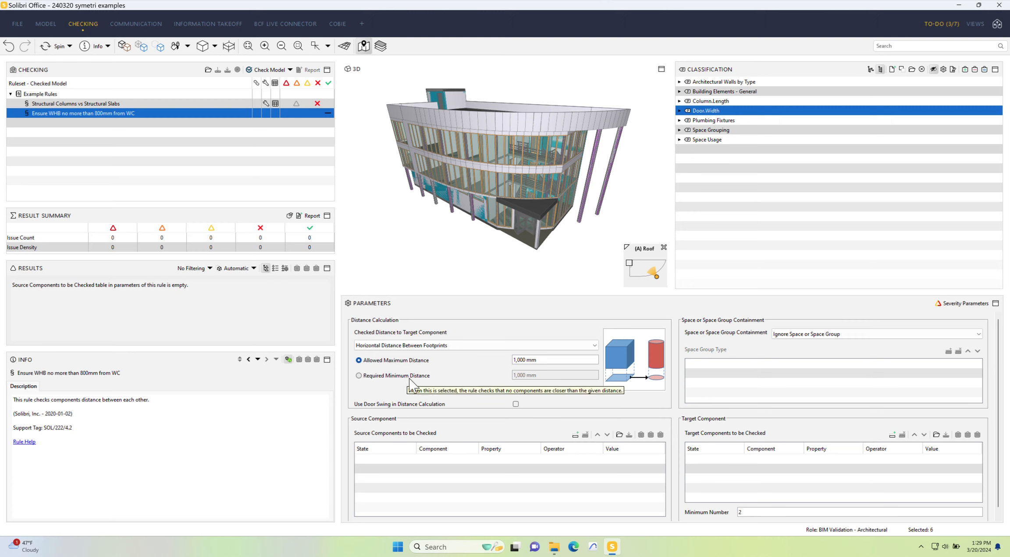
# - Try Shortest Distance Between Shapes with a required minimum distance, and switch the method back to Horizontal Distance Between Footprints
pyautogui.click(416, 346)
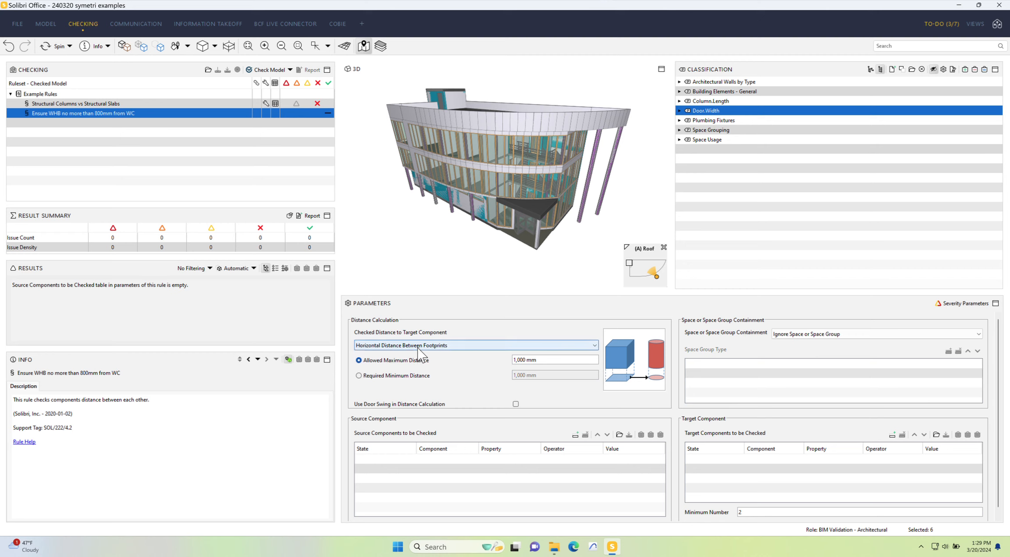
pyautogui.click(419, 364)
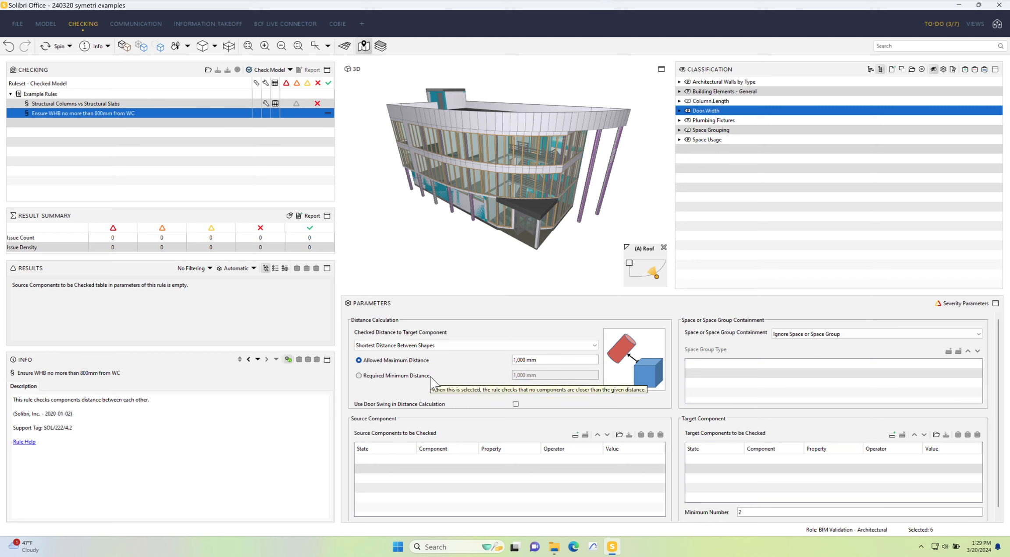
pyautogui.click(407, 376)
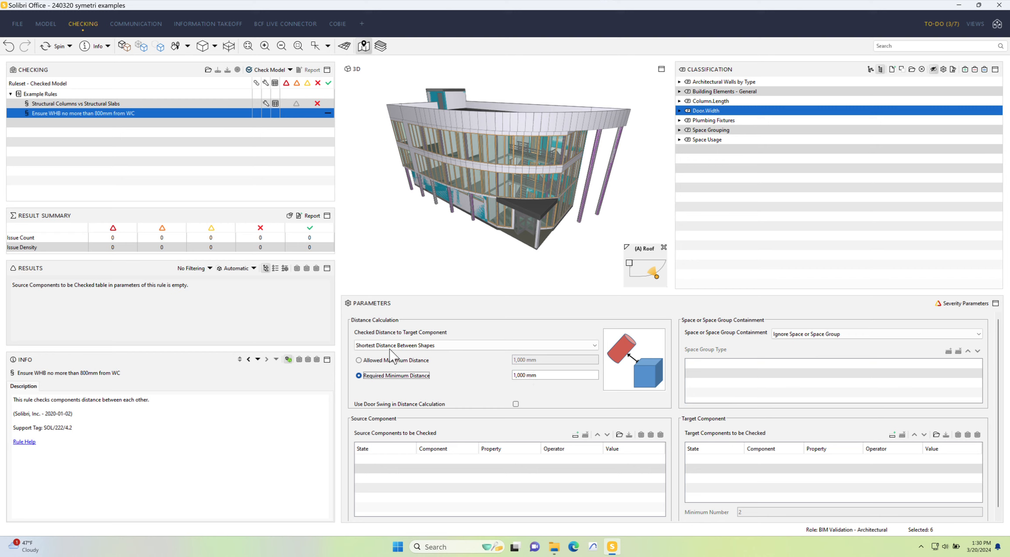
pyautogui.click(424, 346)
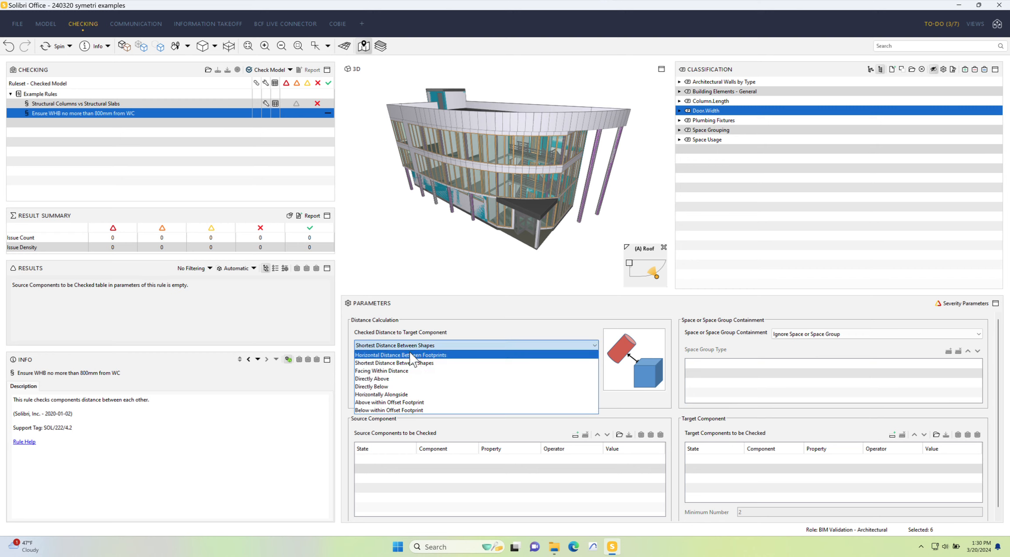
pyautogui.click(404, 356)
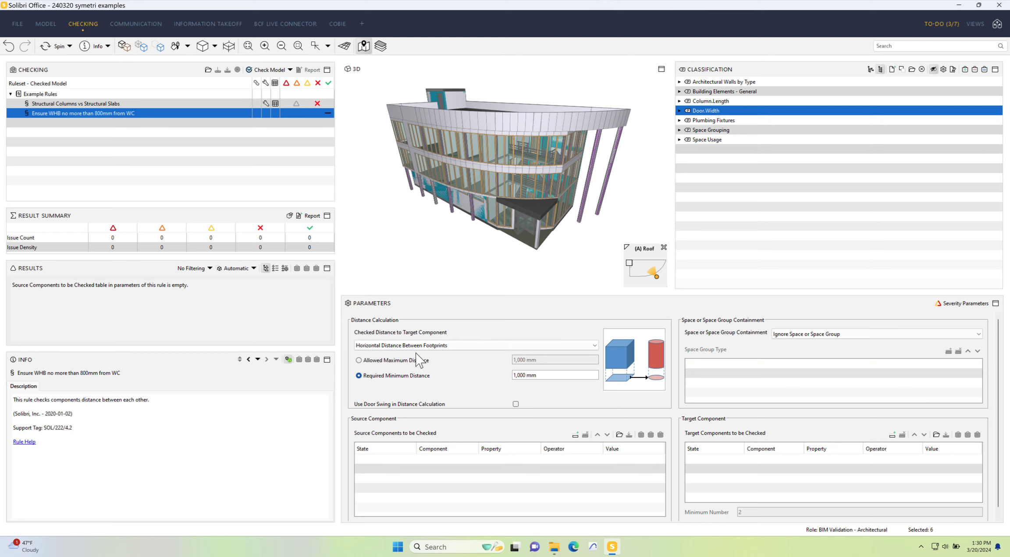
# - Set the rule to use an allowed maximum distance of 800 mm
pyautogui.click(366, 362)
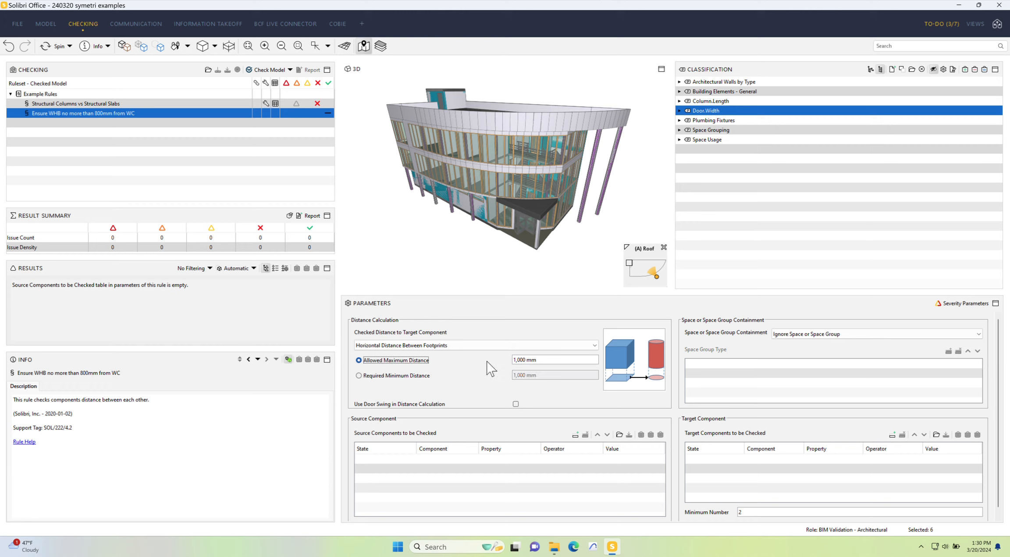
pyautogui.doubleClick(518, 360)
pyautogui.write('8')
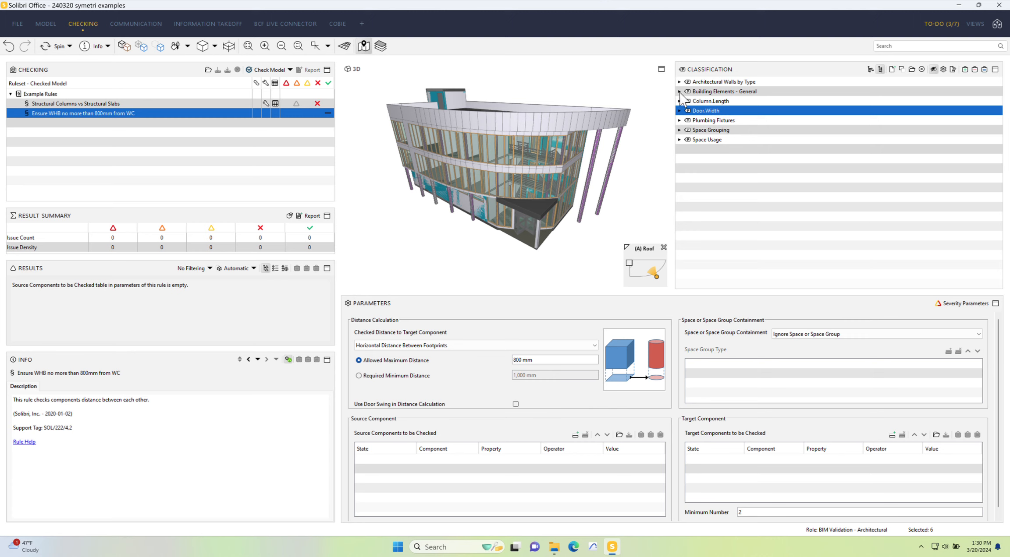
# - Expand the Plumbing Fixtures classification and display its WC and WHB components in the 3D model
pyautogui.click(680, 120)
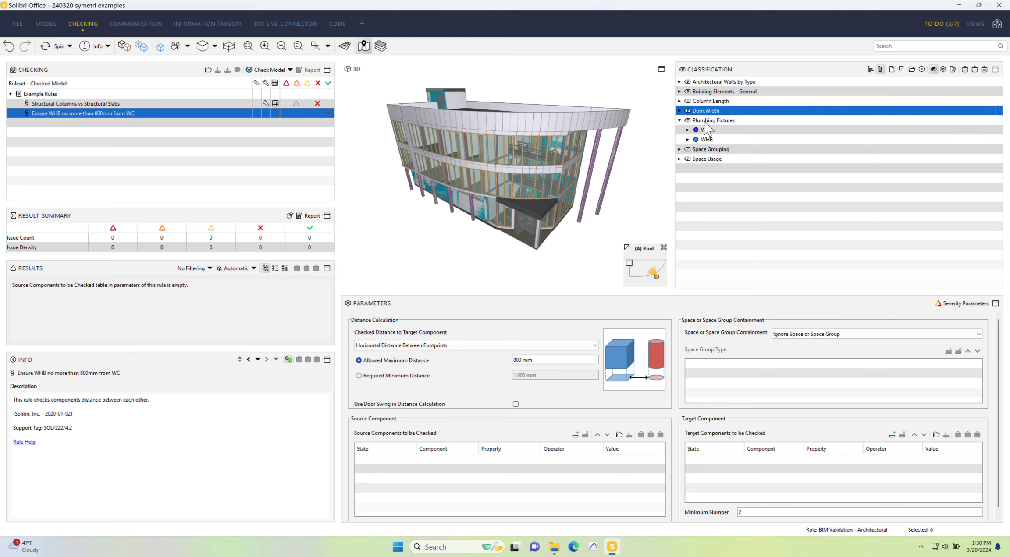
pyautogui.click(713, 121)
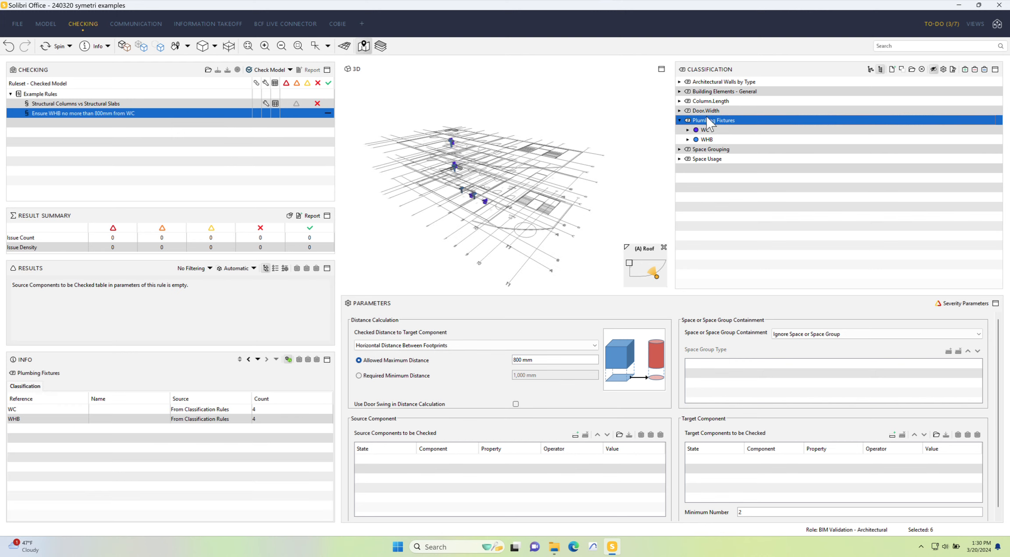
pyautogui.scroll(2, 467, 191)
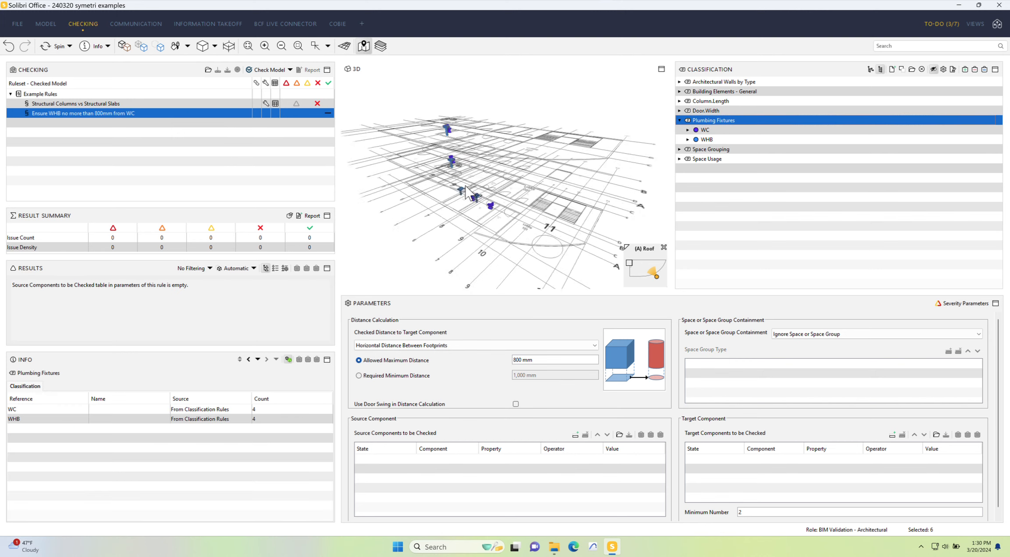
pyautogui.scroll(3, 466, 190)
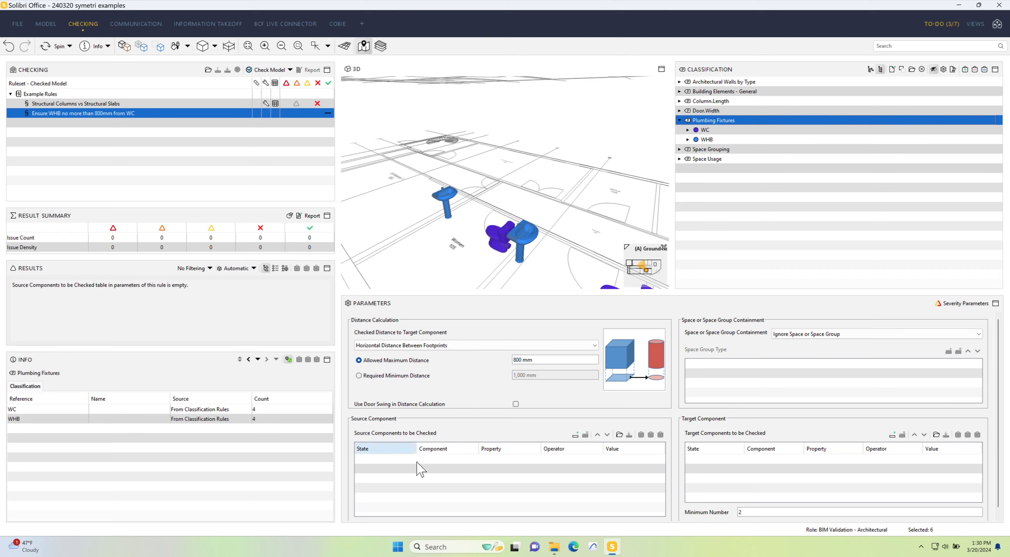
# - Add the purple WC's Plumbing Fixtures classification to the rule as the source component to be checked
pyautogui.click(499, 233)
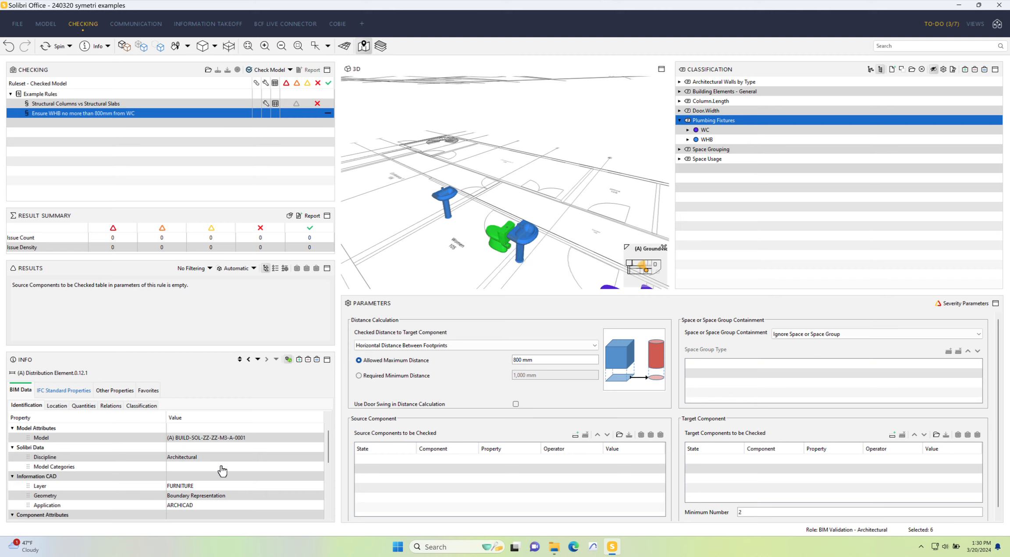
pyautogui.click(139, 406)
pyautogui.click(57, 431)
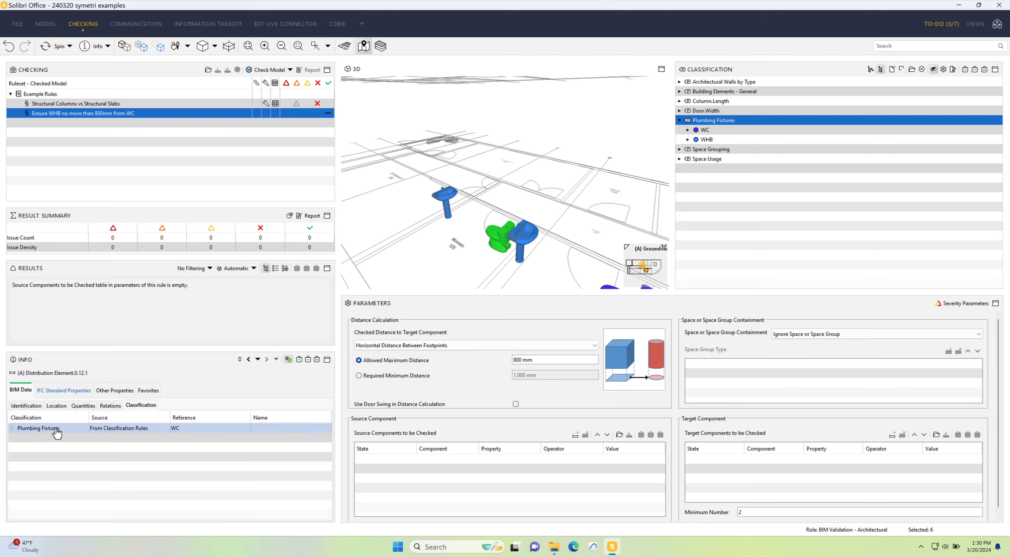
pyautogui.moveTo(56, 433); pyautogui.dragTo(381, 478)
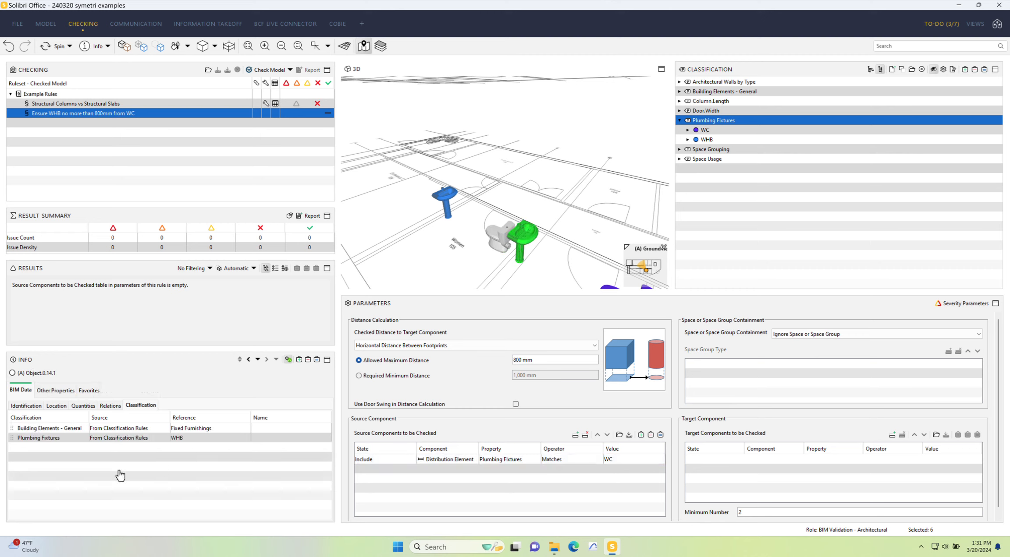
# - Add the basin's Plumbing Fixtures classification WHB as the target component and set the minimum number to 1
pyautogui.click(178, 439)
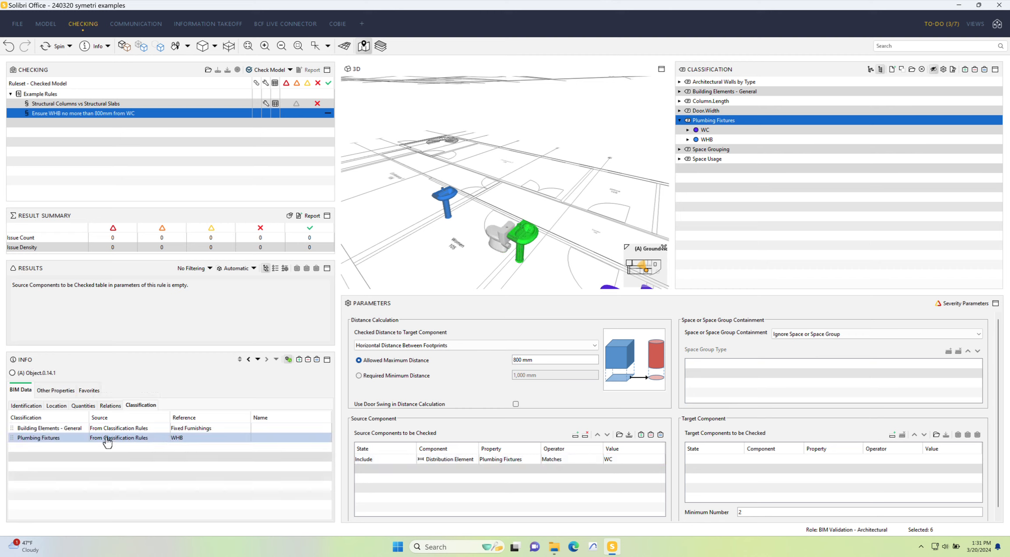
pyautogui.moveTo(179, 442); pyautogui.dragTo(712, 483)
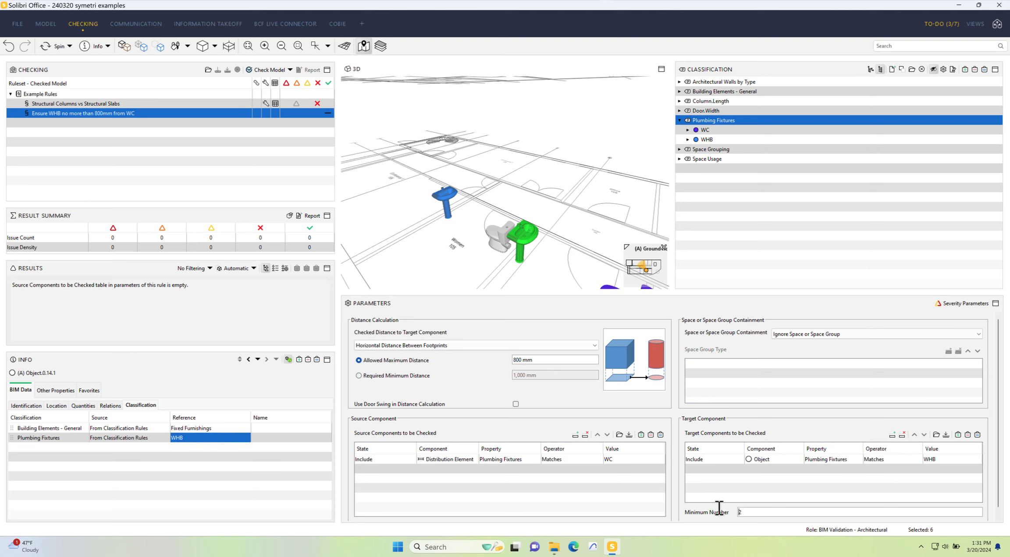
pyautogui.doubleClick(767, 510)
# - Check the model against the rule and examine the distance issue under No Components Close Enough on the ground floor
pyautogui.click(266, 69)
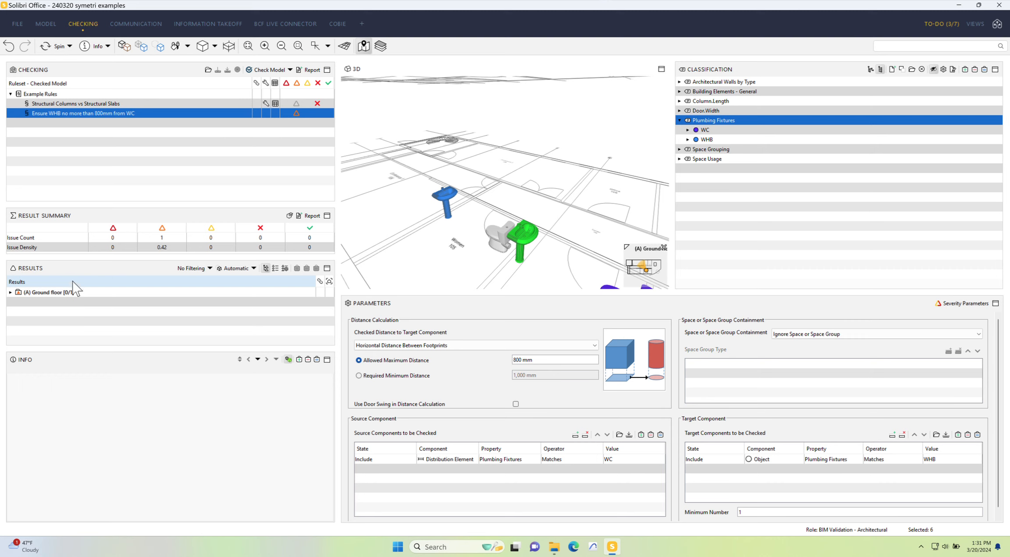
pyautogui.click(167, 238)
pyautogui.click(64, 296)
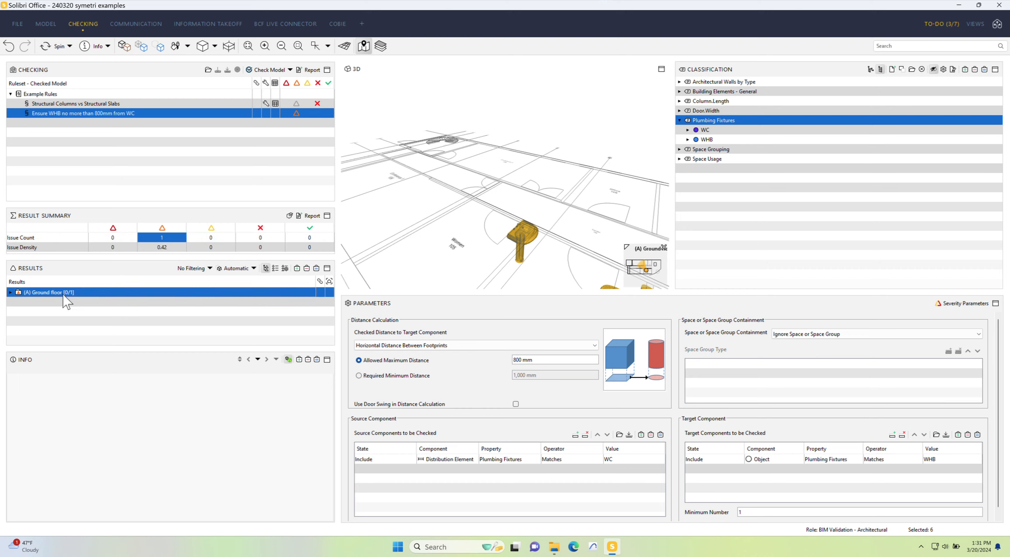
pyautogui.click(10, 292)
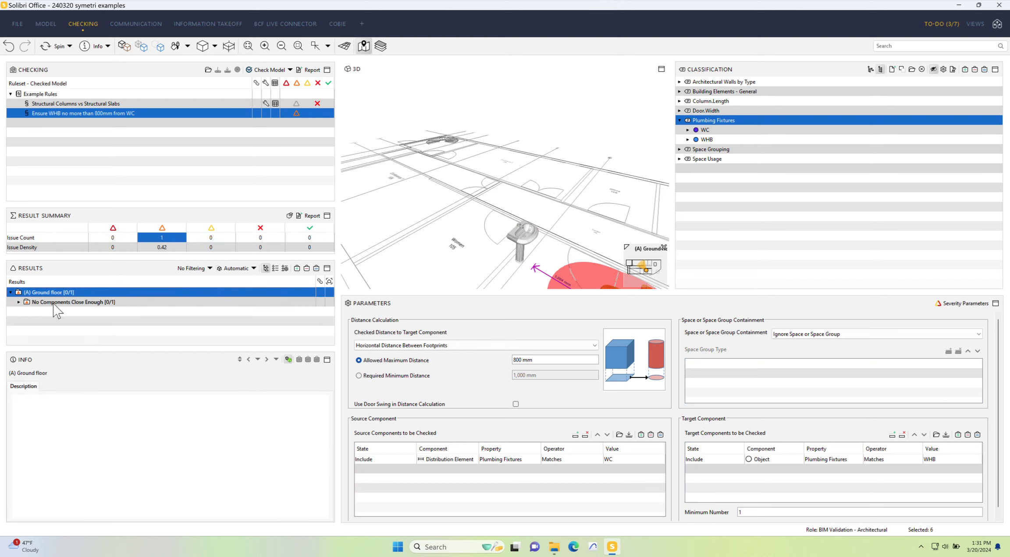
pyautogui.click(31, 302)
pyautogui.click(19, 303)
pyautogui.click(60, 311)
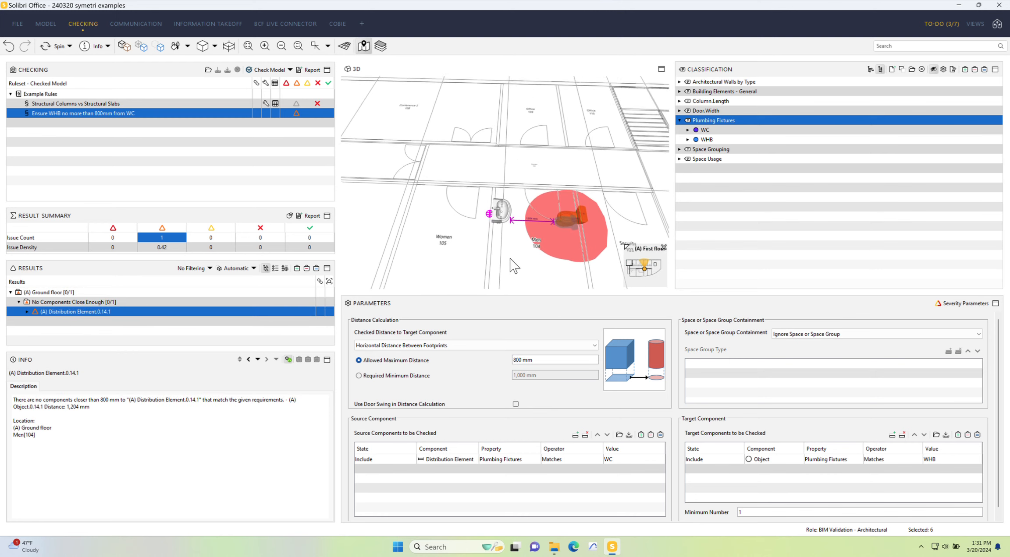
pyautogui.scroll(5, 515, 243)
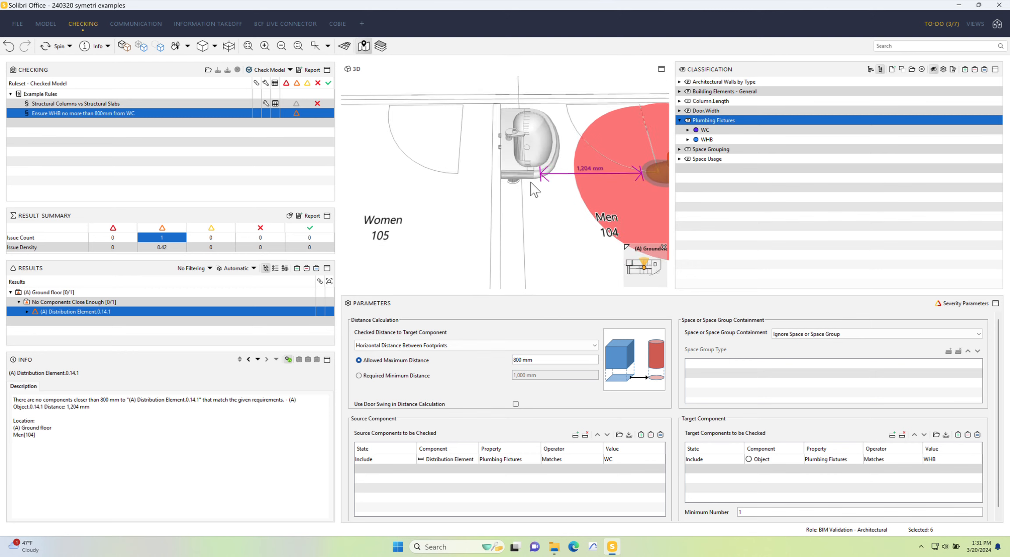
pyautogui.scroll(-4, 519, 203)
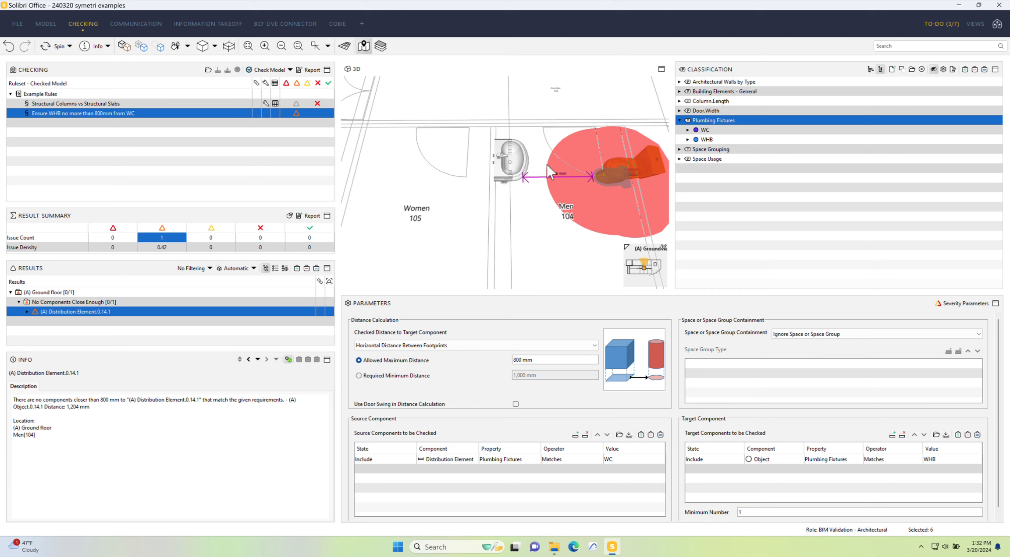
pyautogui.scroll(5, 558, 175)
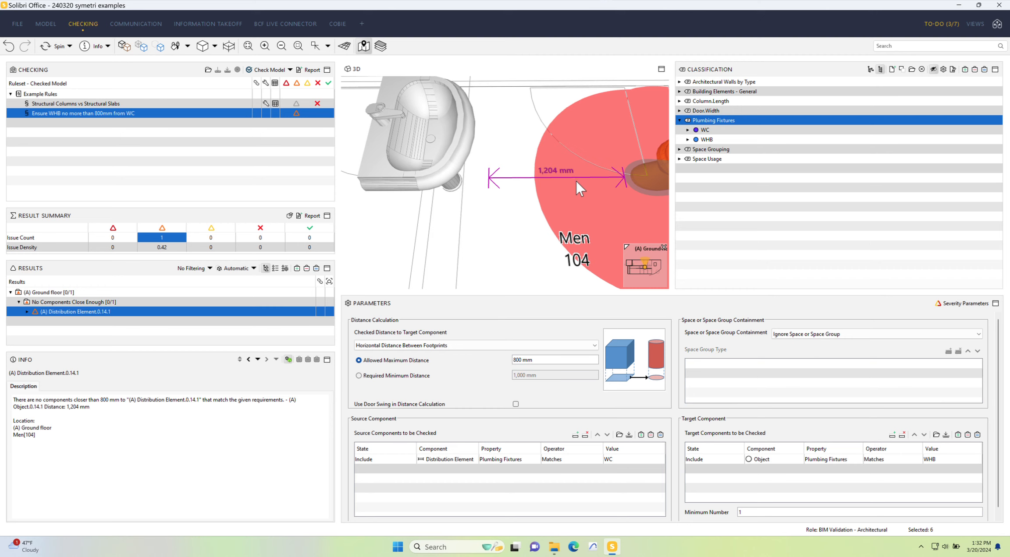
# - Set the rule's space containment to Space so that components are compared within the same space
pyautogui.scroll(-5, 575, 180)
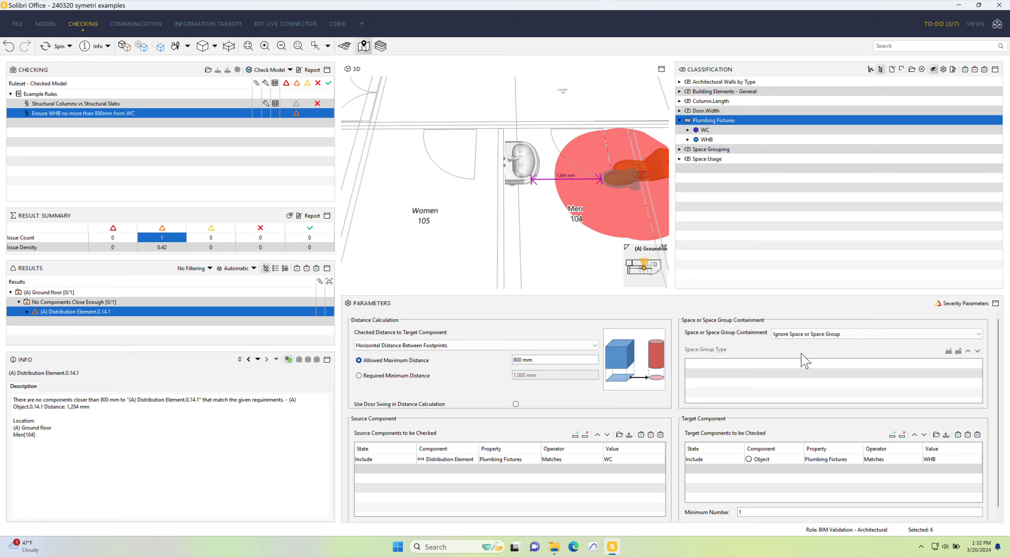
pyautogui.click(818, 336)
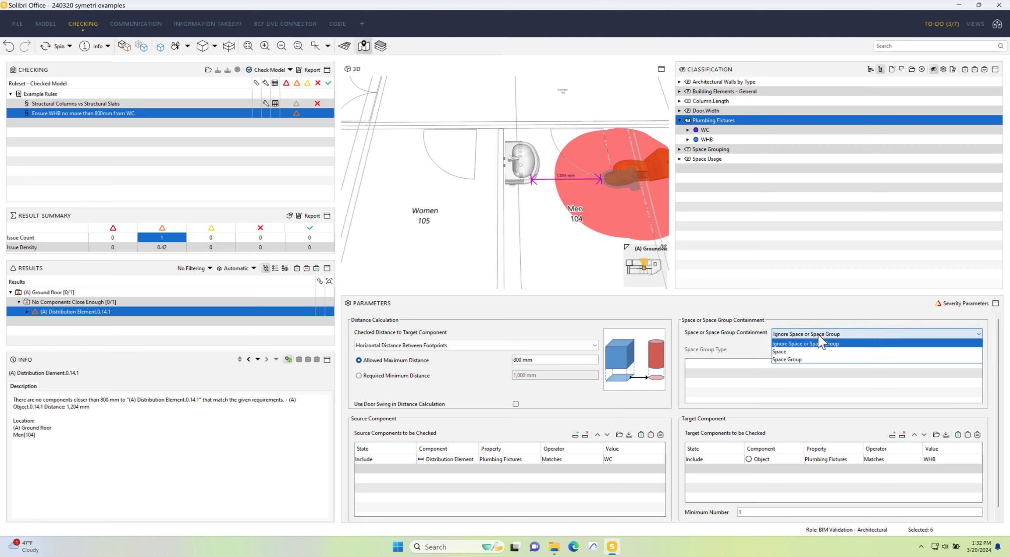
pyautogui.click(783, 352)
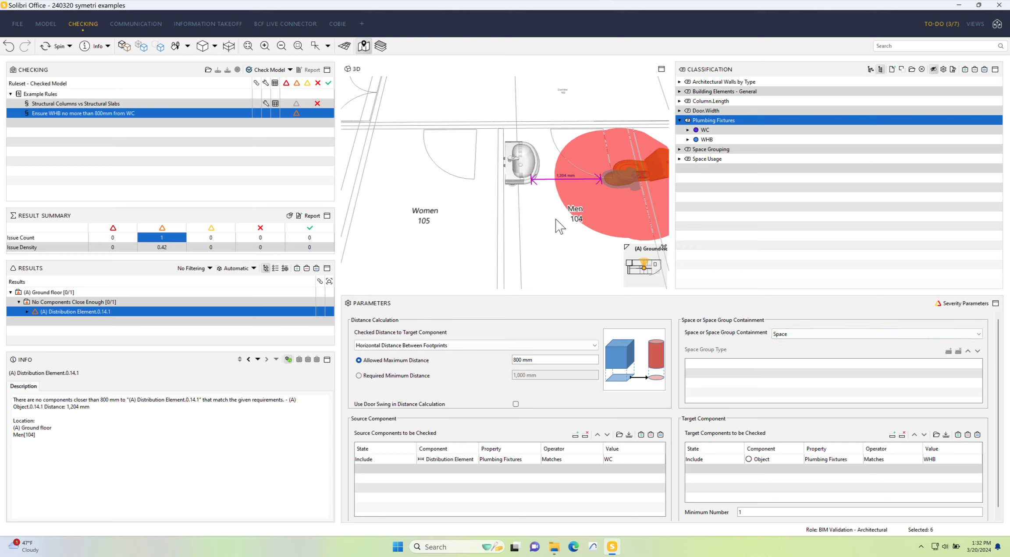
# - Recheck the model and examine the ground-floor issue Too Few Close Components in the Women[105] space
pyautogui.click(265, 70)
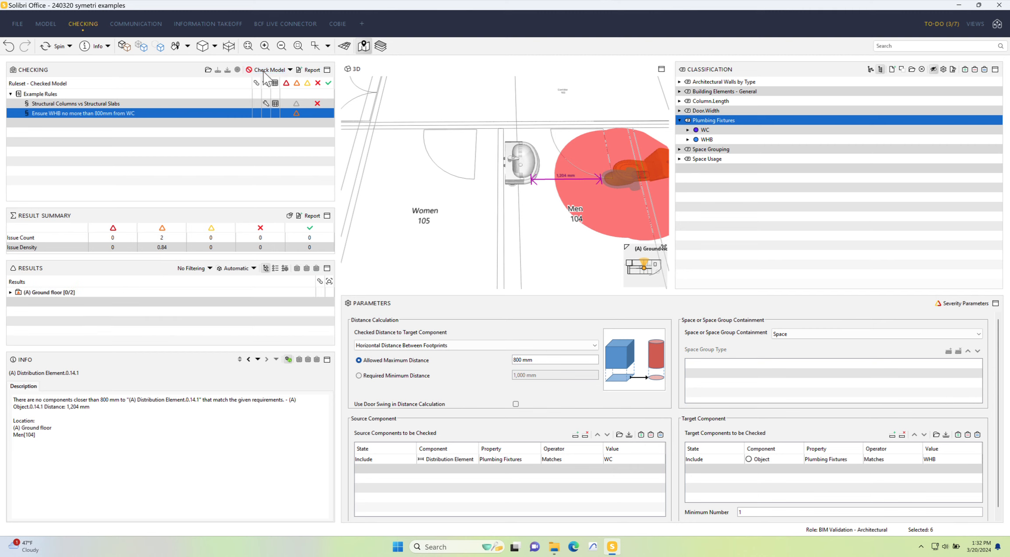
pyautogui.doubleClick(87, 293)
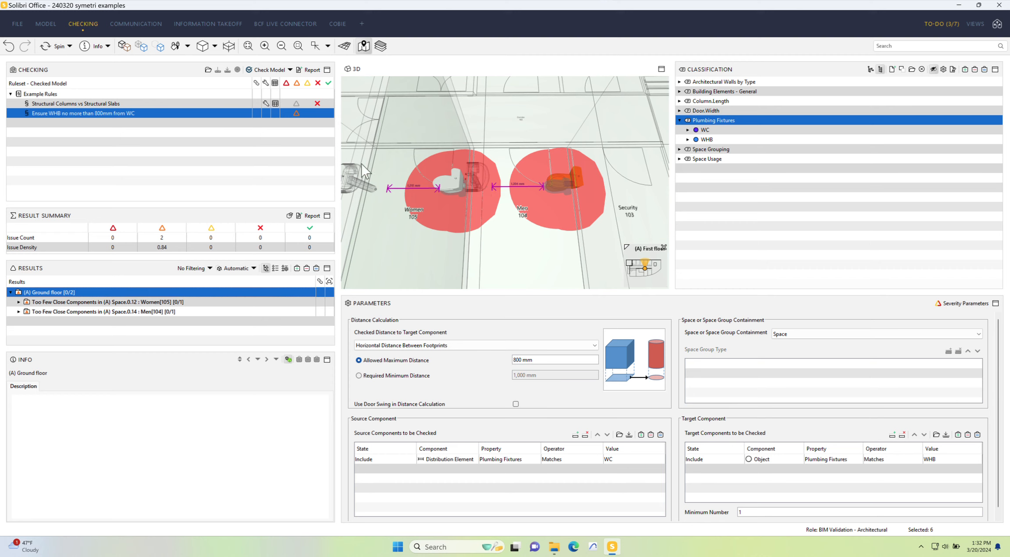
pyautogui.click(151, 303)
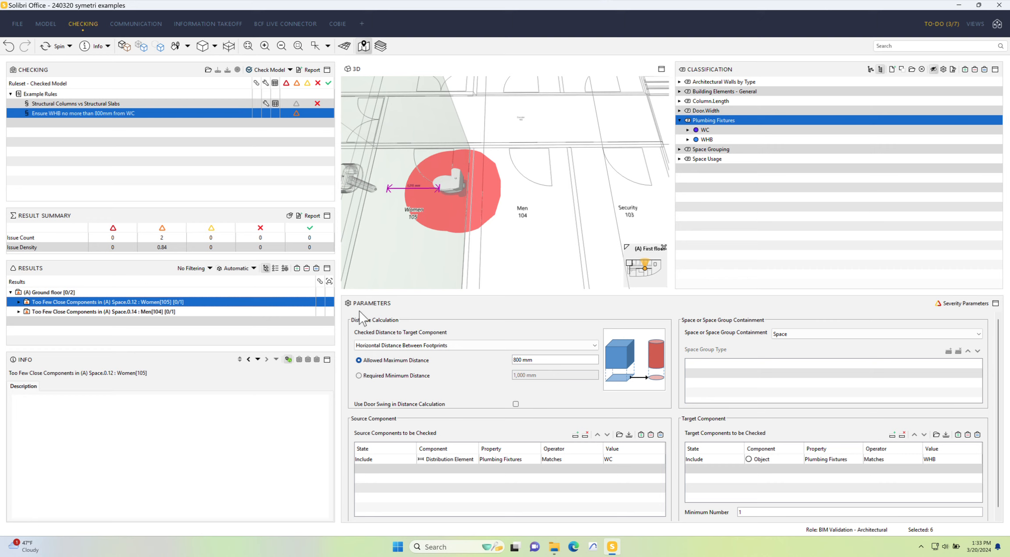
# - Display the rule's source WC components and target WHB components in the 3D model to compare which fixtures are covered
pyautogui.click(661, 435)
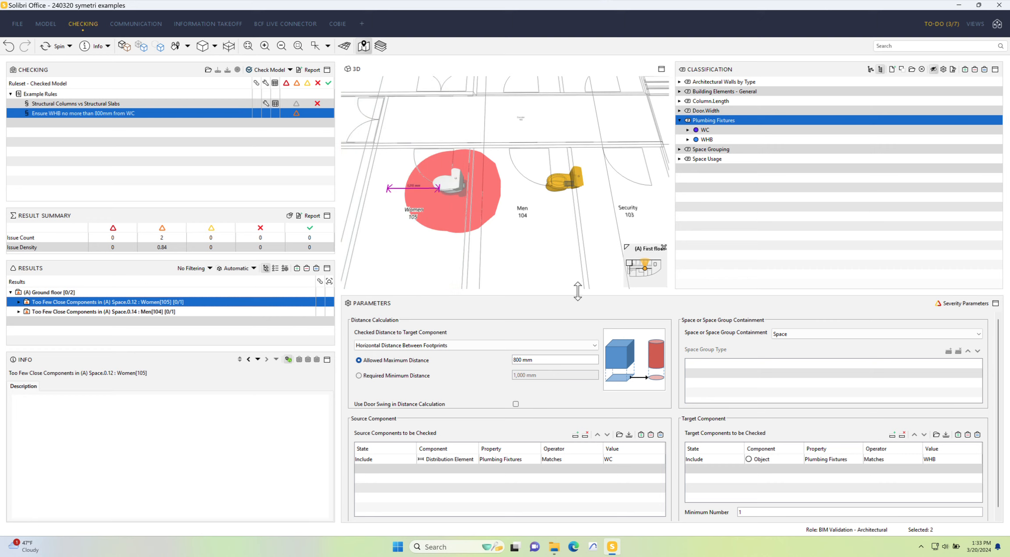
pyautogui.scroll(-10, 493, 209)
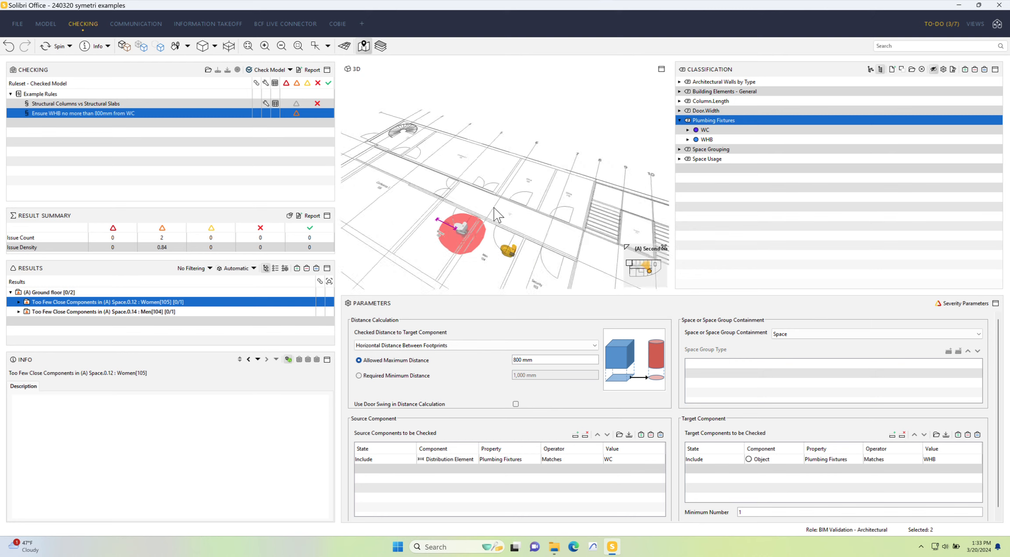
pyautogui.moveTo(516, 234); pyautogui.dragTo(521, 160)
pyautogui.scroll(8, 504, 223)
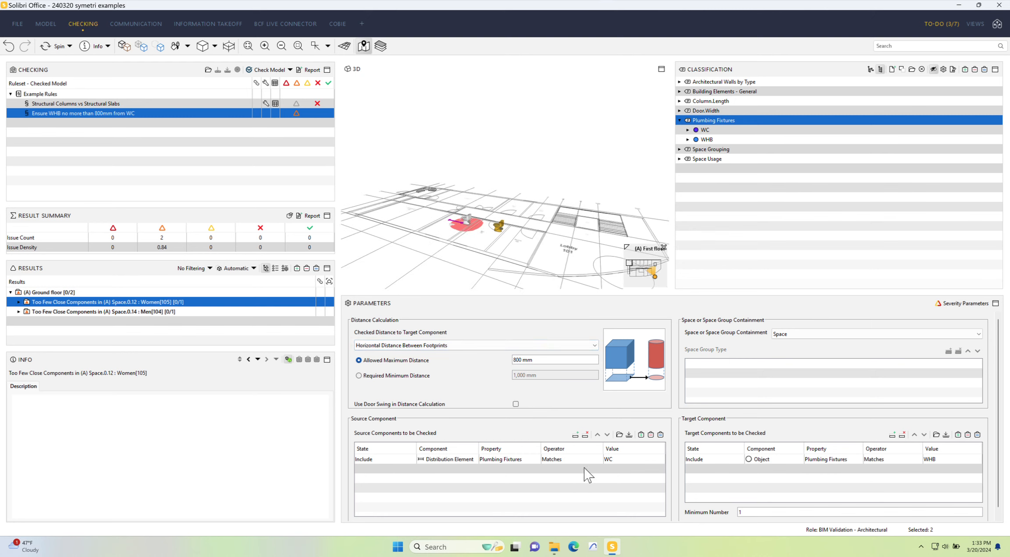
pyautogui.click(977, 435)
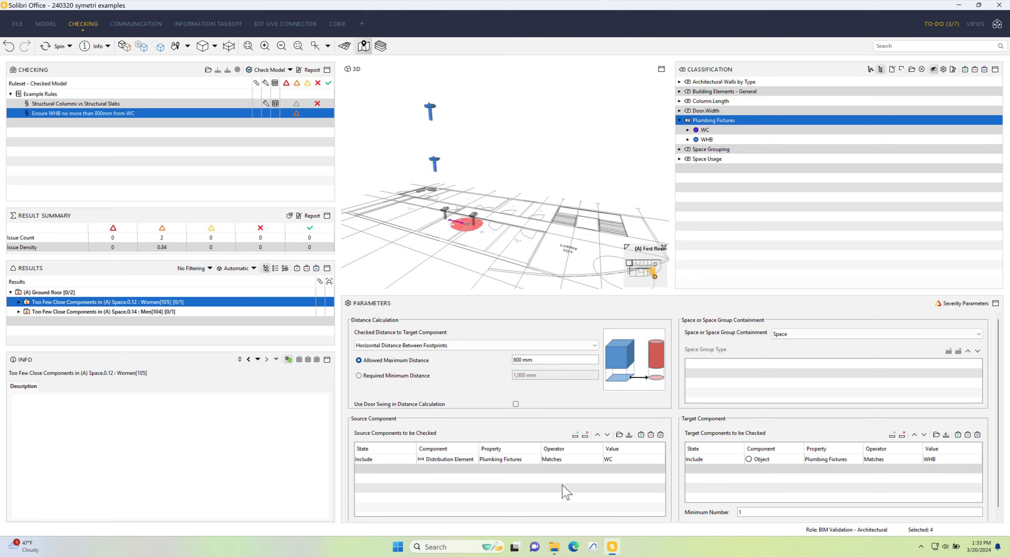
pyautogui.click(624, 462)
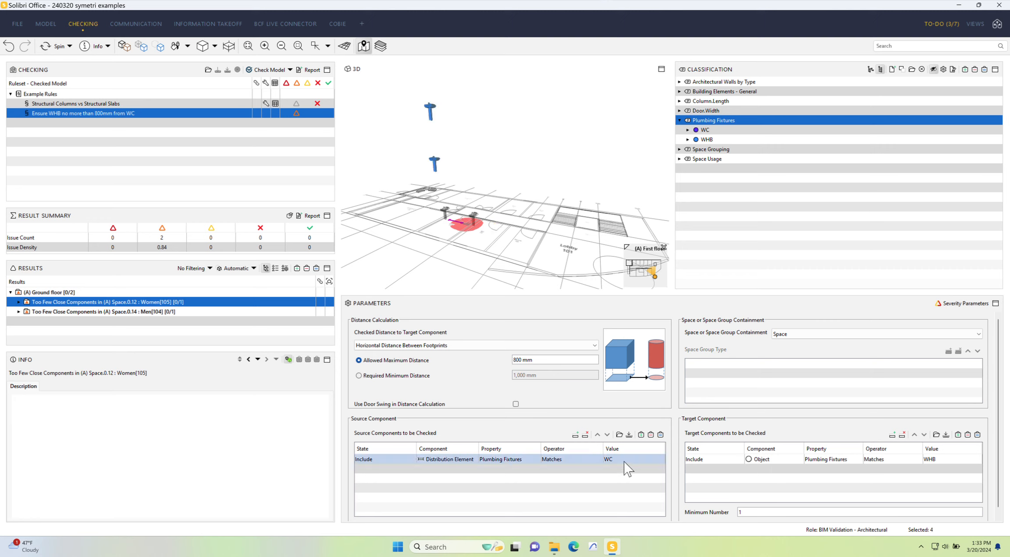
pyautogui.click(660, 435)
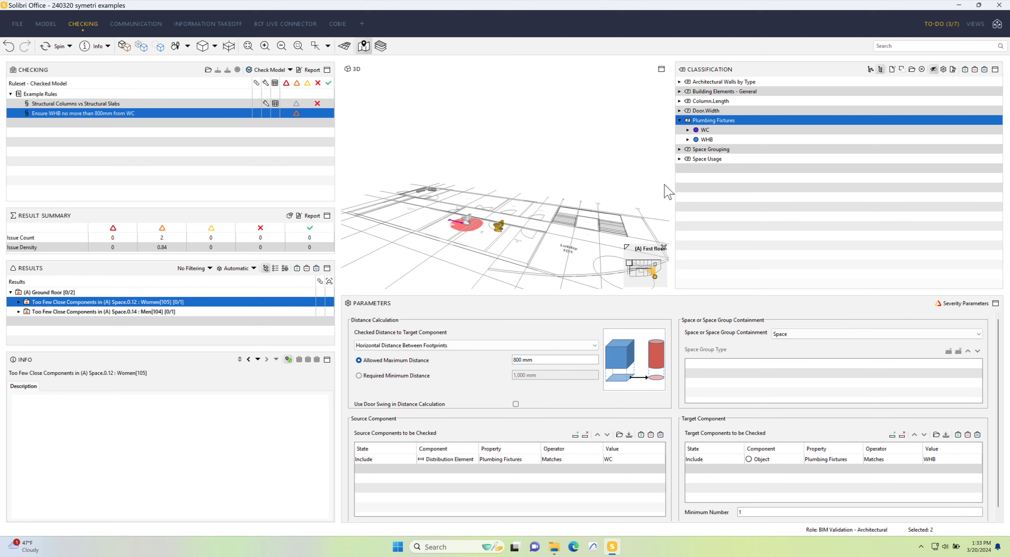
# - Add the Plumbing Fixtures classification WC of an upper-floor WC object to the source components to be checked
pyautogui.click(704, 131)
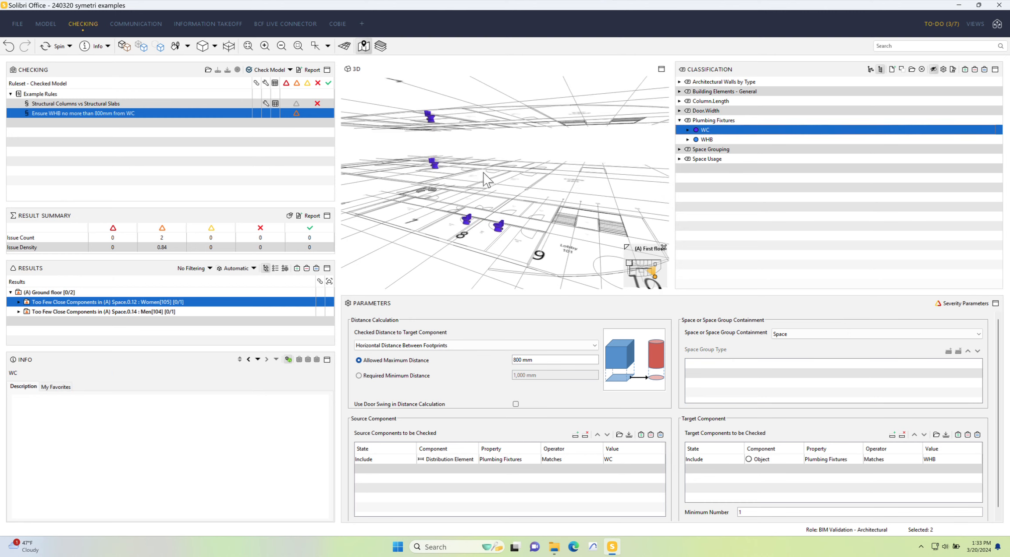
pyautogui.click(434, 167)
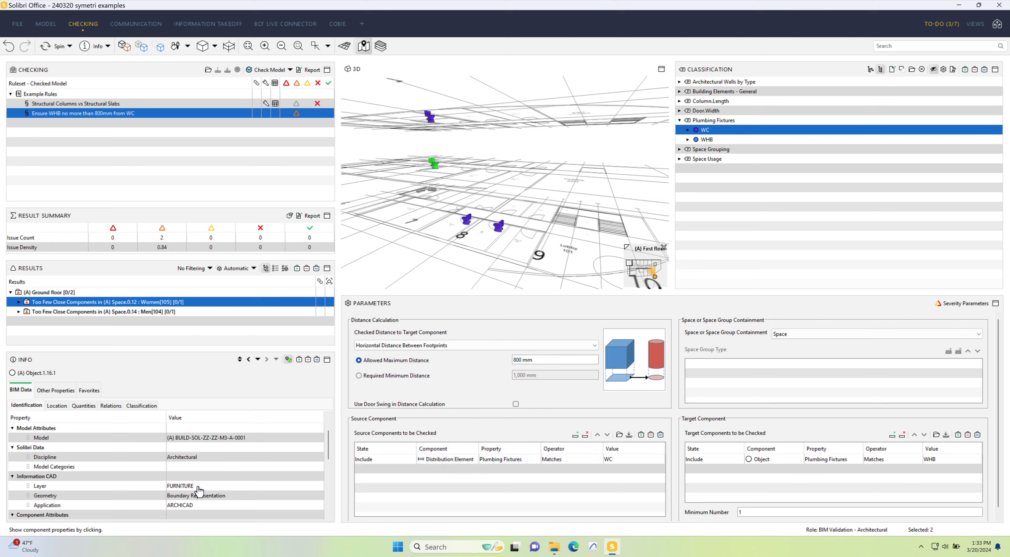
pyautogui.click(147, 406)
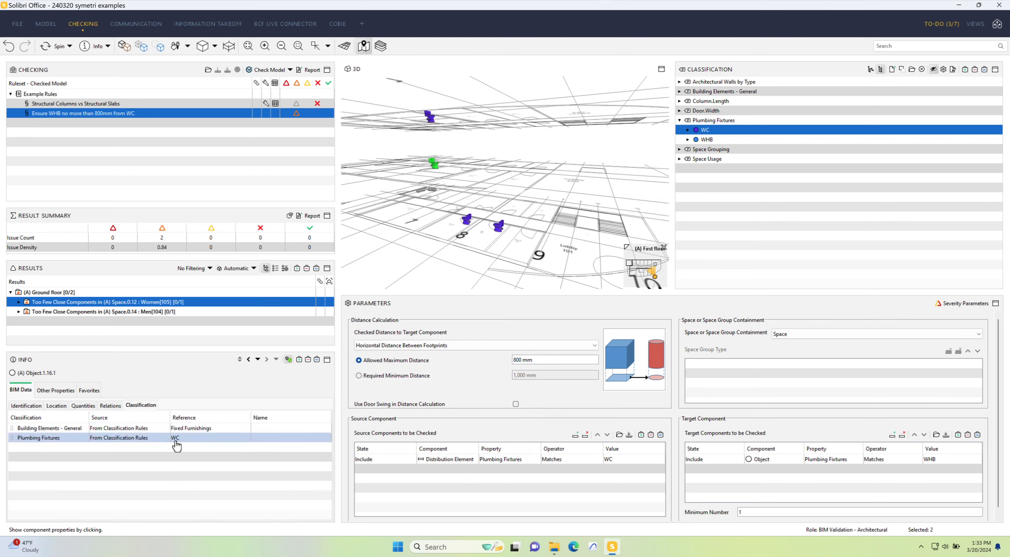
pyautogui.moveTo(176, 438); pyautogui.dragTo(401, 504)
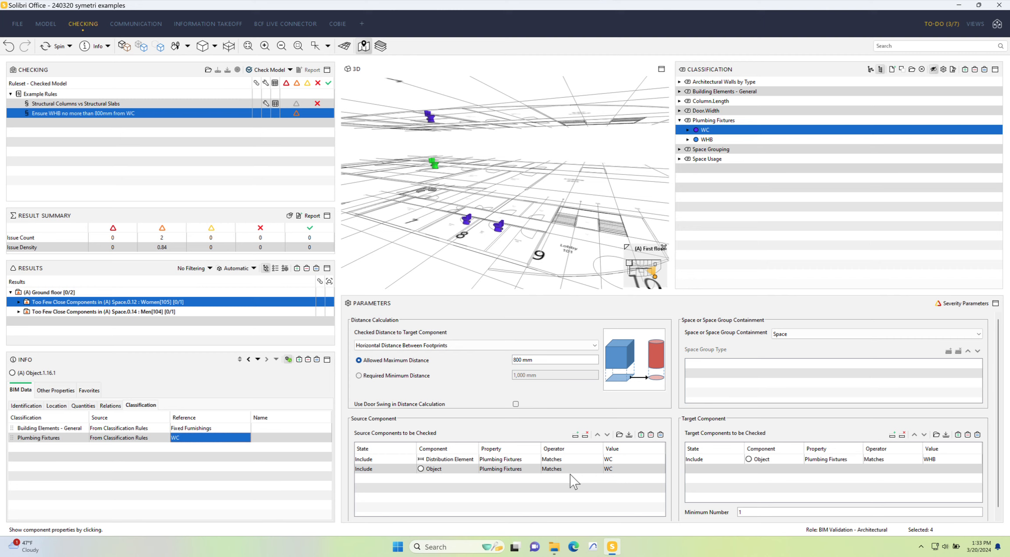
# - Recheck the model with both WC component types and display the ground-floor issues in 3D
pyautogui.click(432, 460)
pyautogui.click(264, 70)
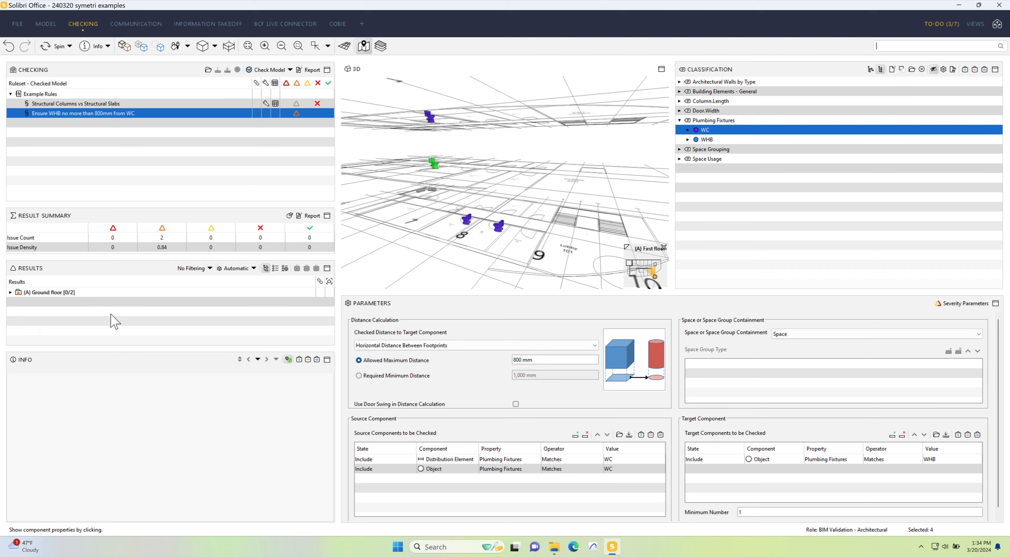
pyautogui.click(63, 292)
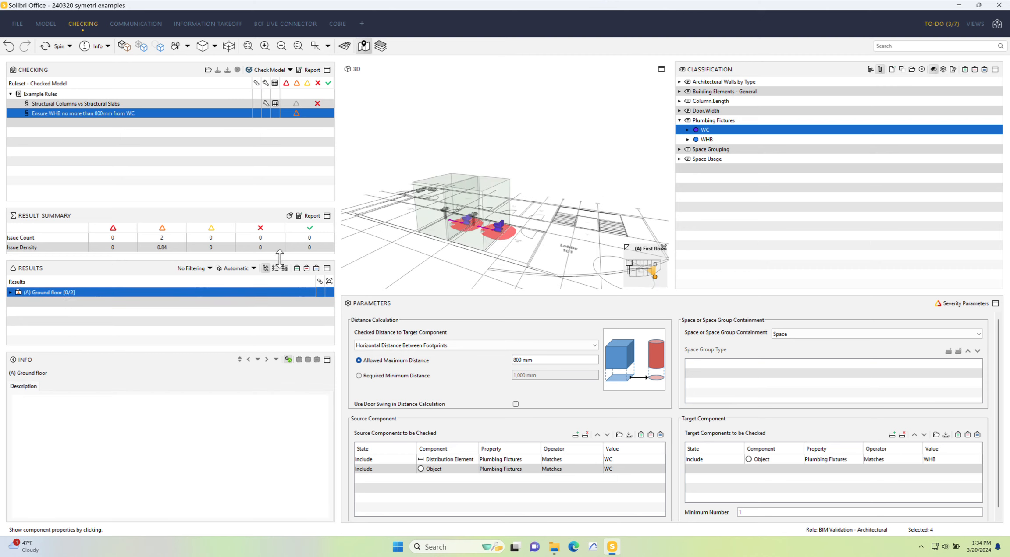
# - List the checked components that passed the rule, show both of them in the 3D model, and close the list
pyautogui.click(290, 216)
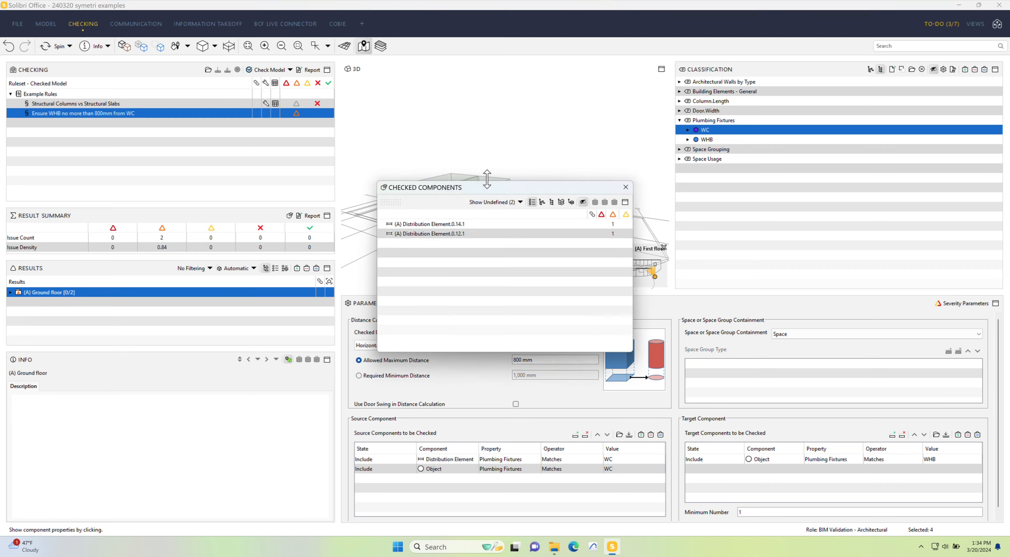
pyautogui.click(520, 202)
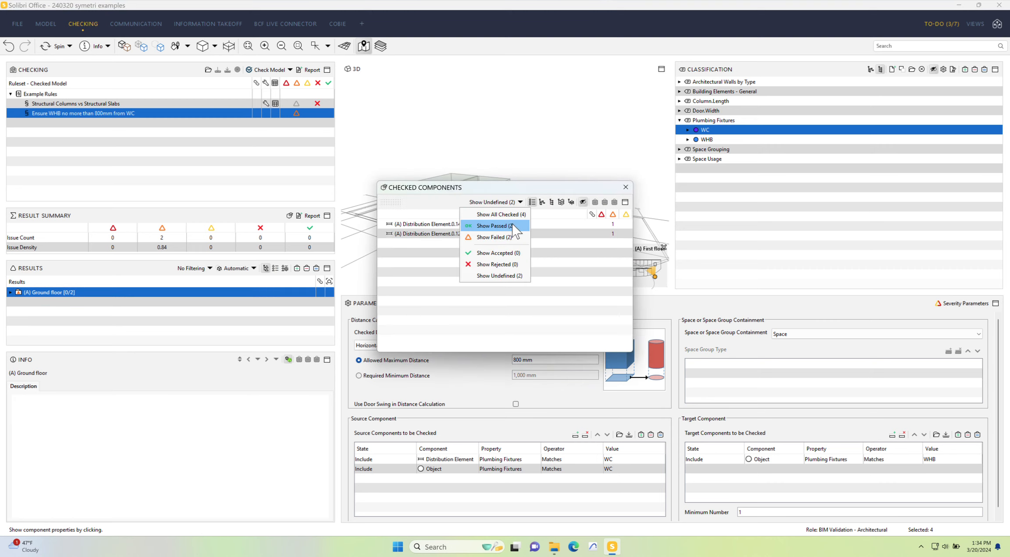
pyautogui.click(516, 227)
pyautogui.moveTo(518, 196); pyautogui.dragTo(516, 275)
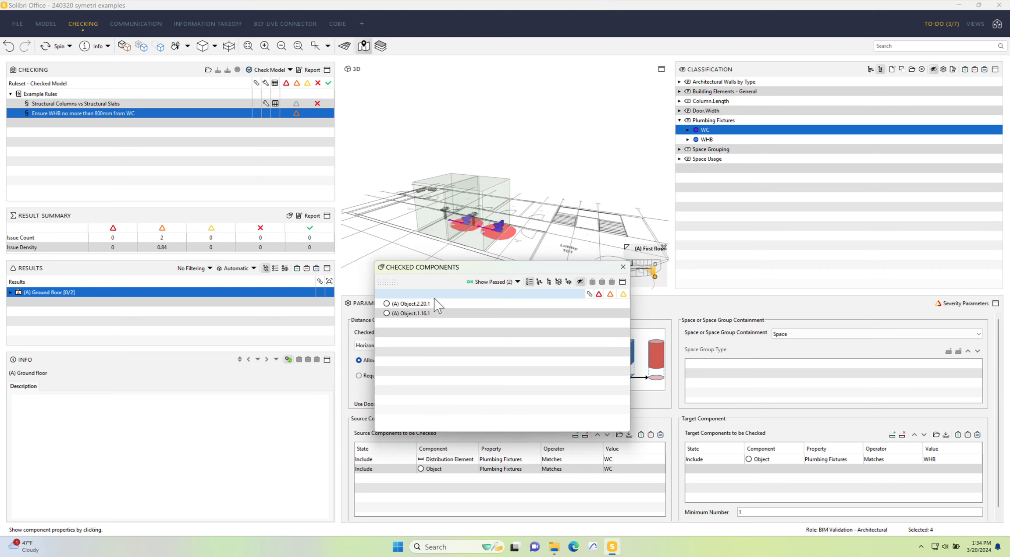
pyautogui.moveTo(437, 305); pyautogui.dragTo(435, 316)
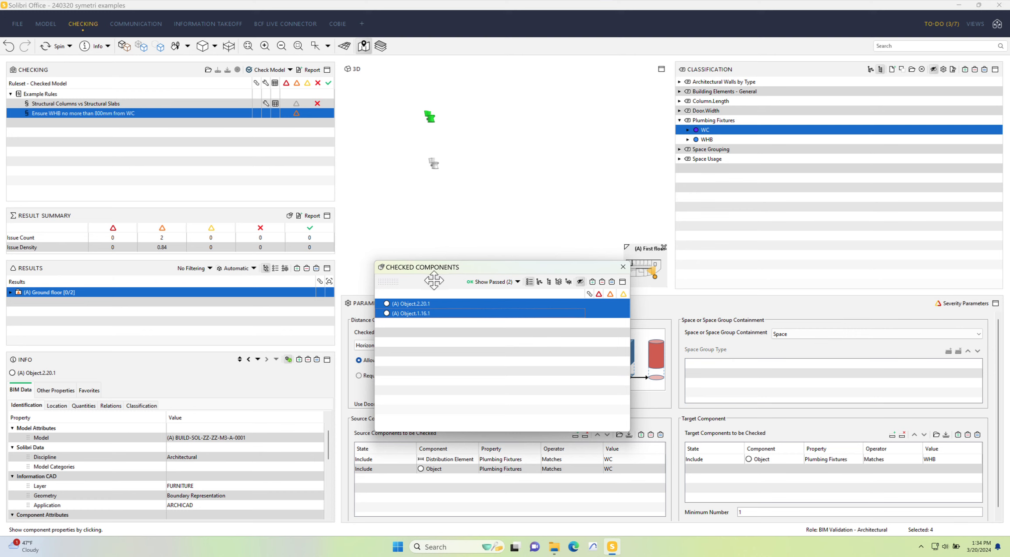
pyautogui.click(622, 267)
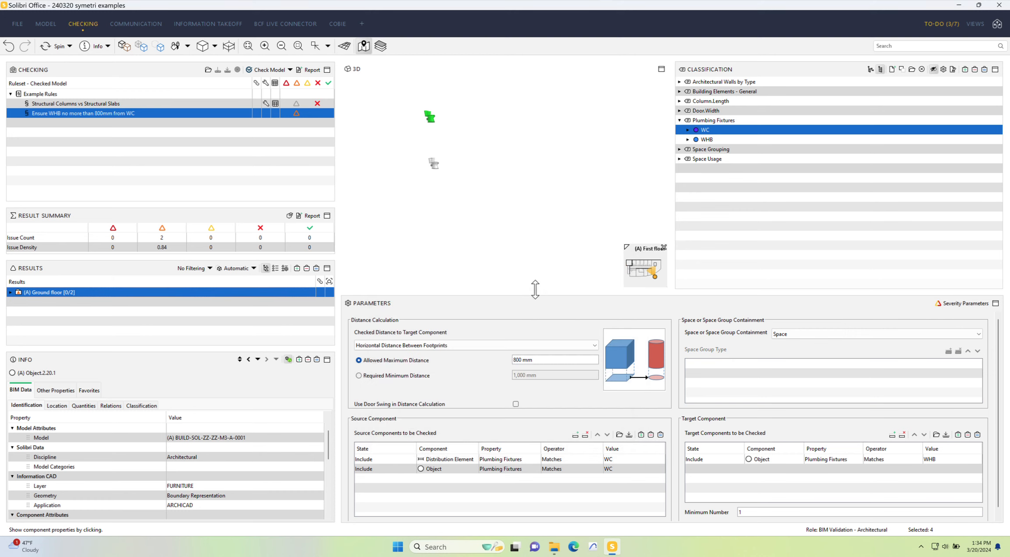